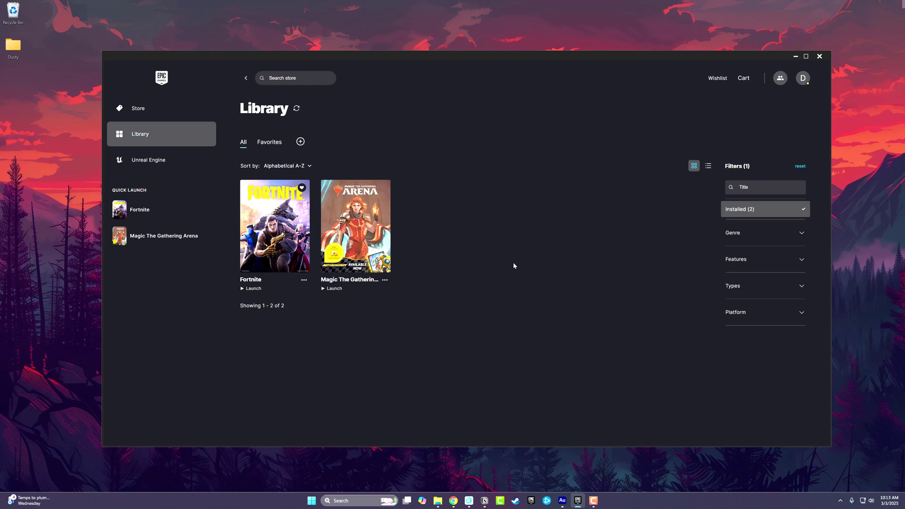
- Open Fortnite's installation folder from its management options and go up to the parent Epic Games folder
left_click(304, 281)
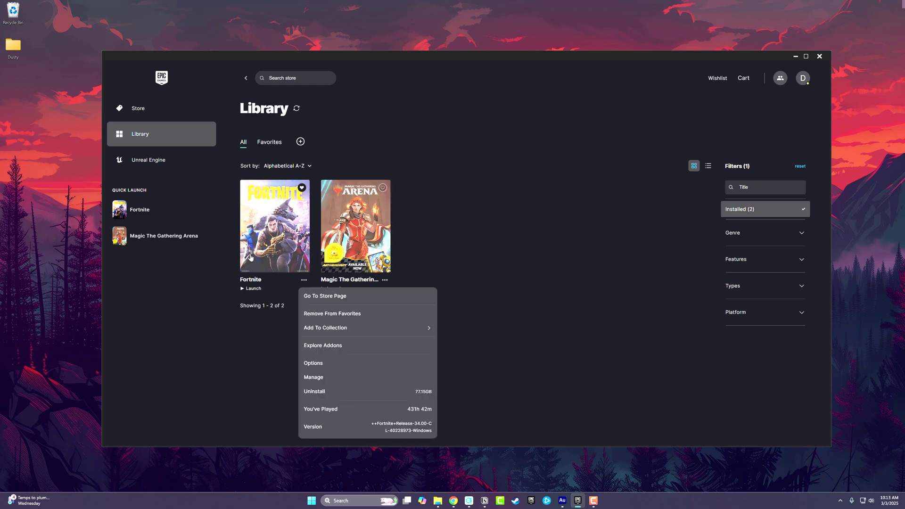
left_click(320, 377)
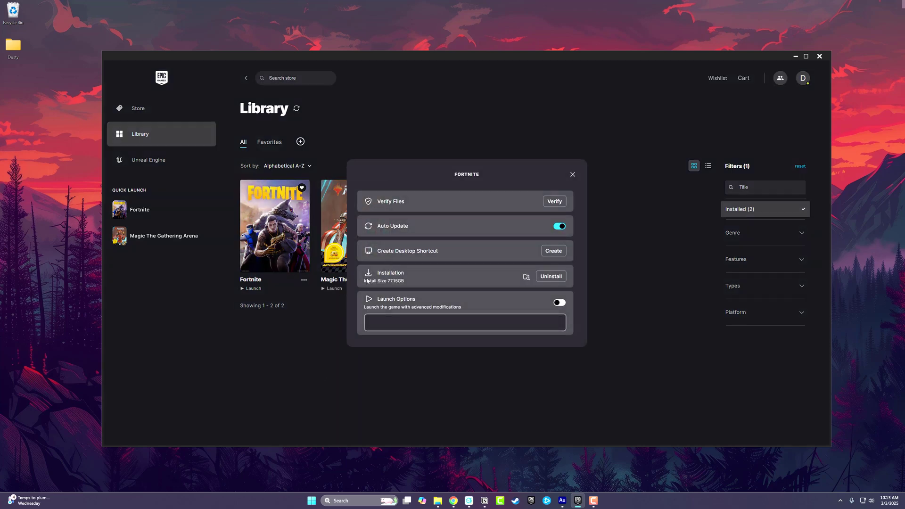
left_click(526, 277)
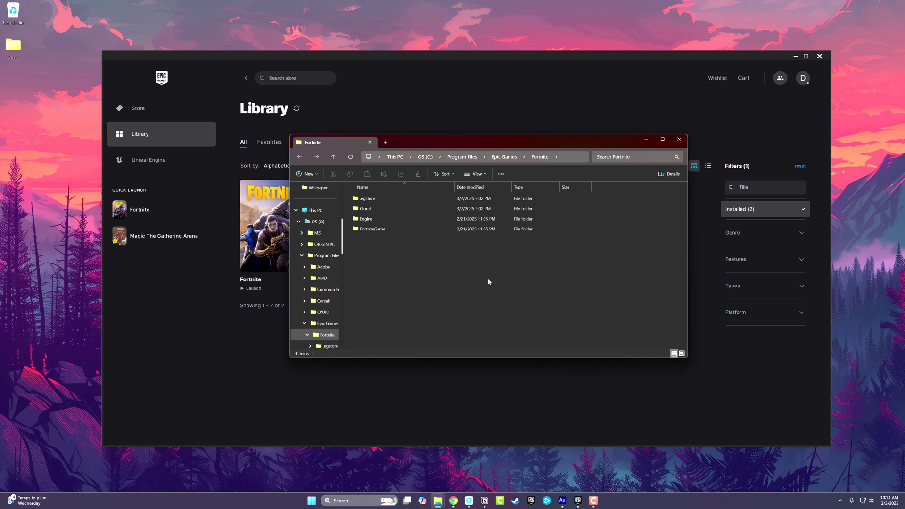
left_click(505, 157)
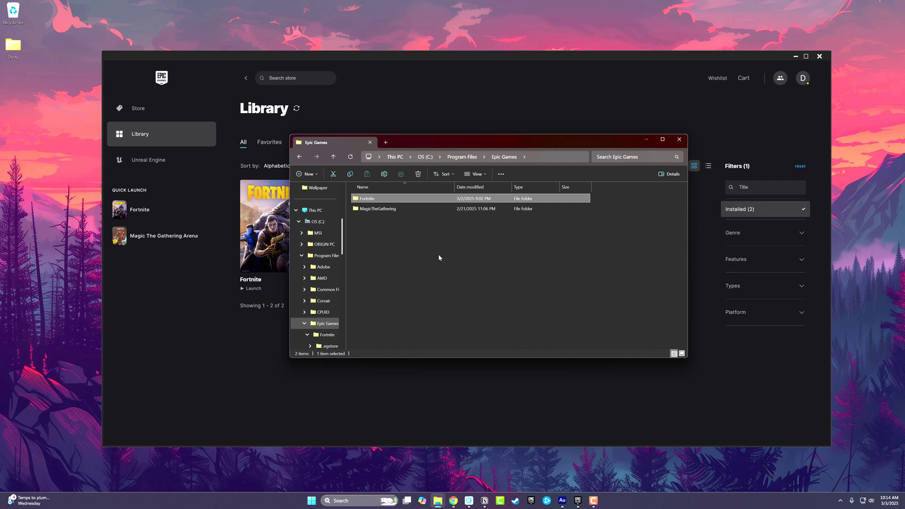
- Return to the Epic Games library and turn off the Installed filter to list all owned games
left_click(256, 383)
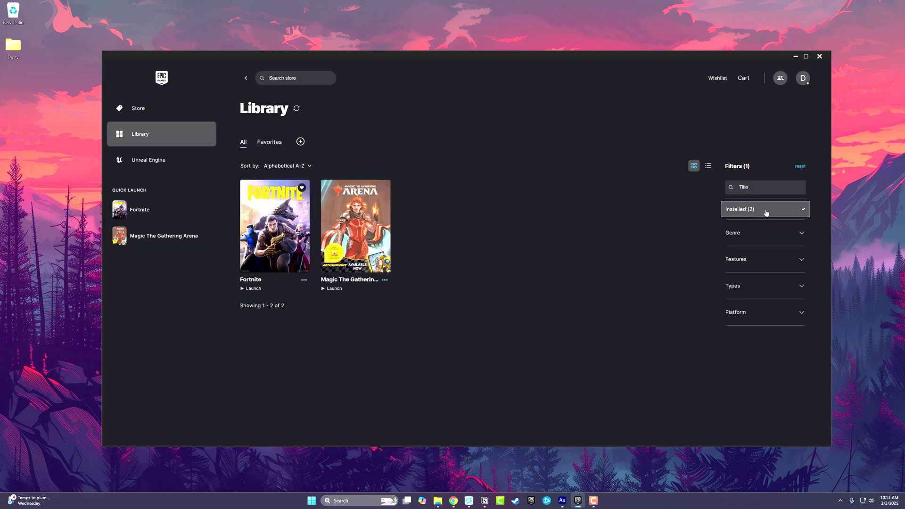
left_click(766, 212)
scroll(311, 276, "down", 3)
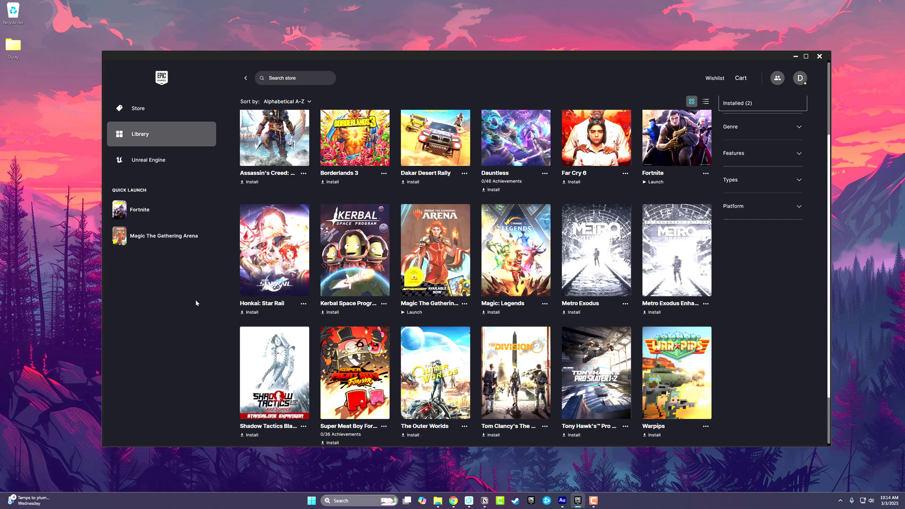
- Switch to the Storage (D:) window in File Explorer and check the size of the Star Rail Games folder in its properties
mouse_move(438, 499)
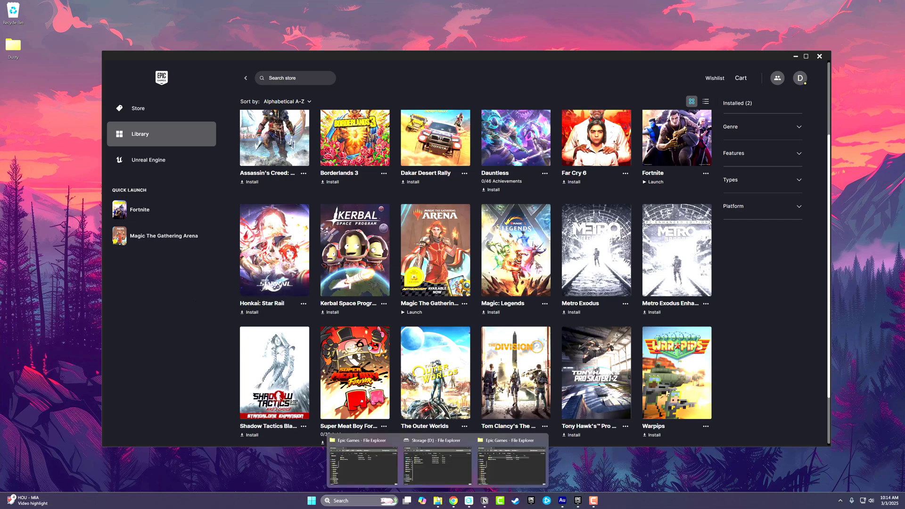
left_click(427, 443)
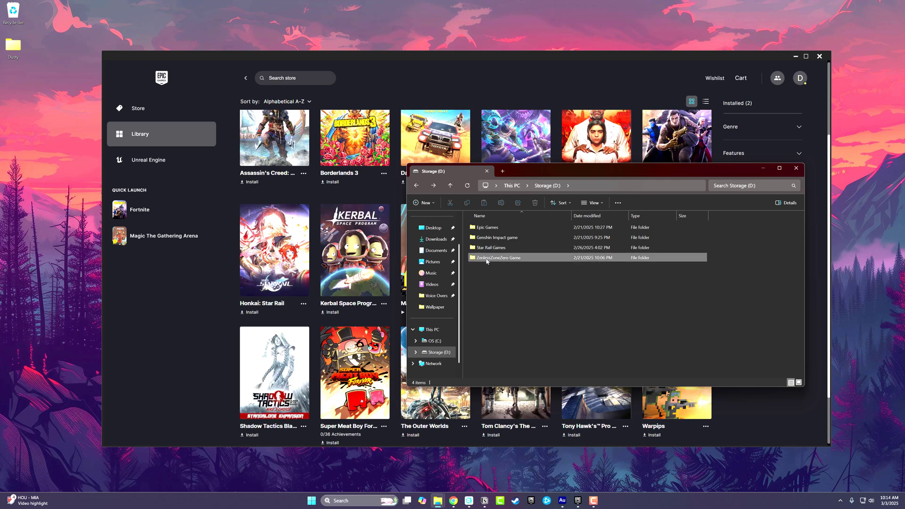
left_click(512, 247)
left_click(500, 275)
left_click(502, 250)
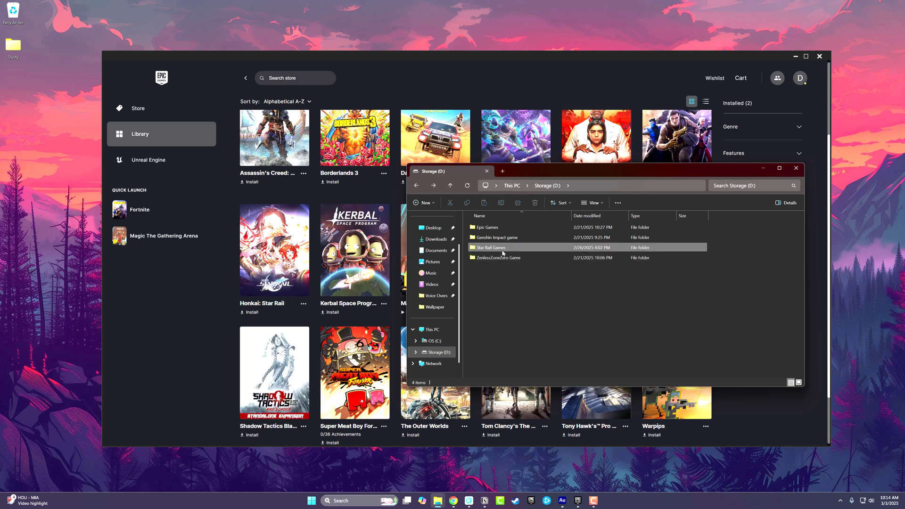
right_click(503, 251)
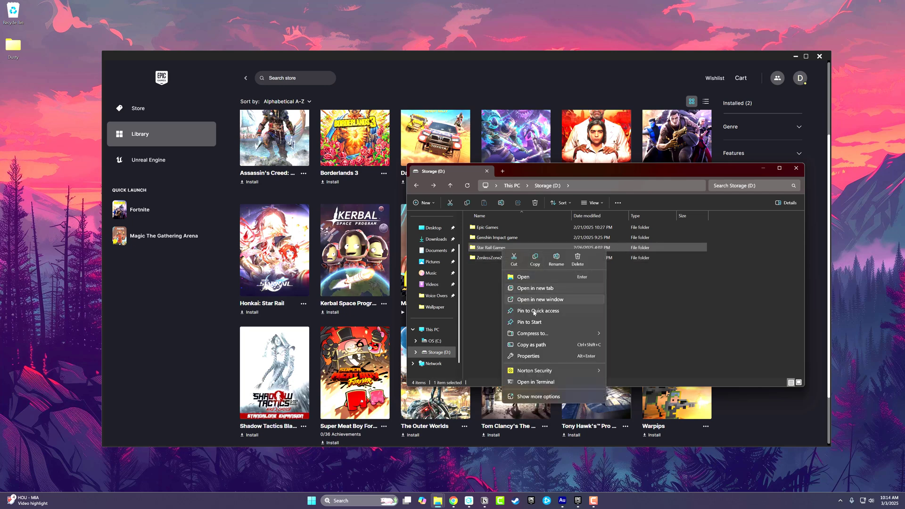
left_click(533, 354)
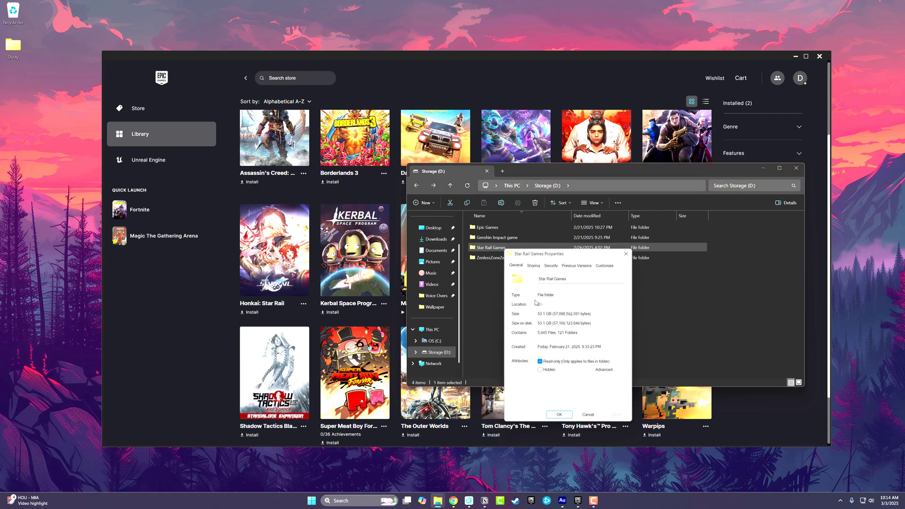
left_click(626, 253)
- Create a folder named HonkaiStarRail (Real) in C:\Program Files\Epic Games
key("alt+Tab")
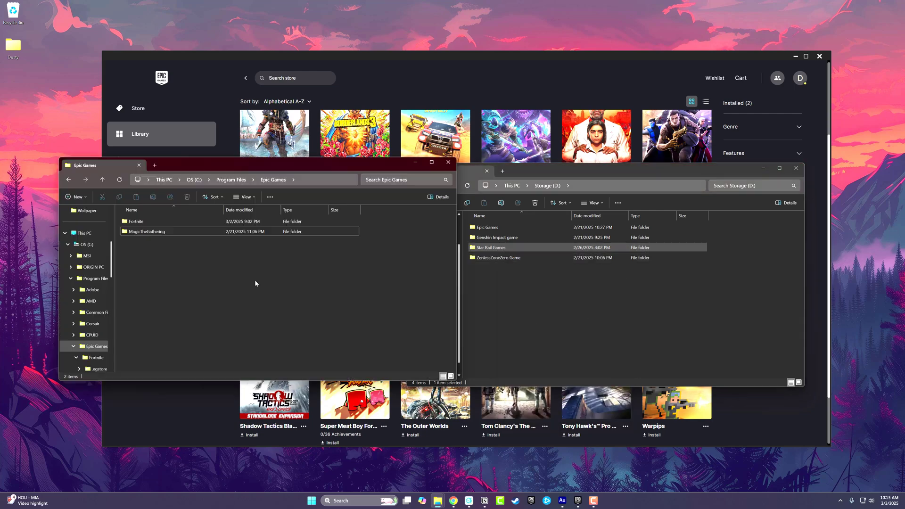
right_click(174, 265)
mouse_move(210, 319)
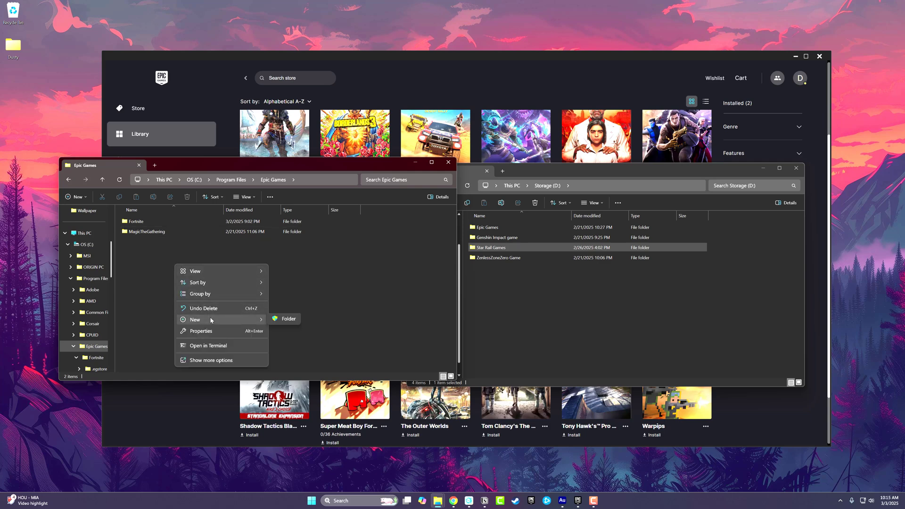
left_click(287, 318)
left_click(438, 270)
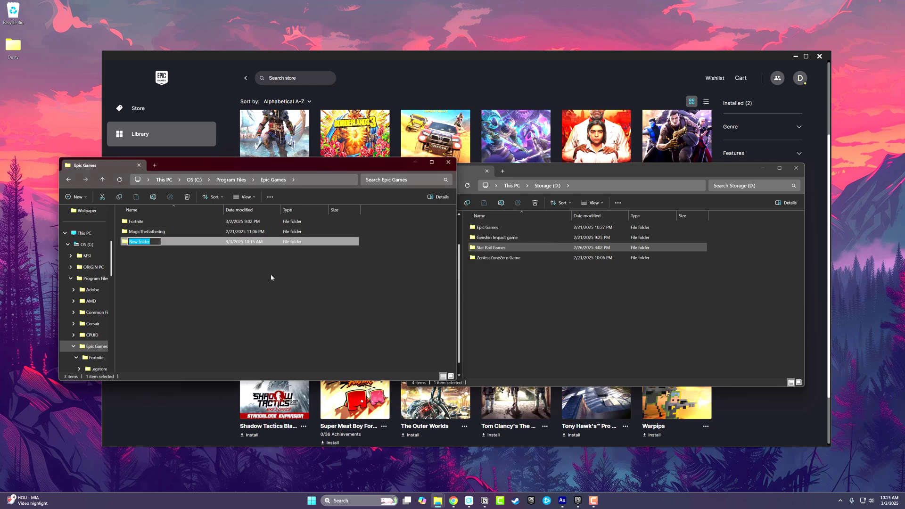
type("HonkaiStarRail (Real)")
key("Return")
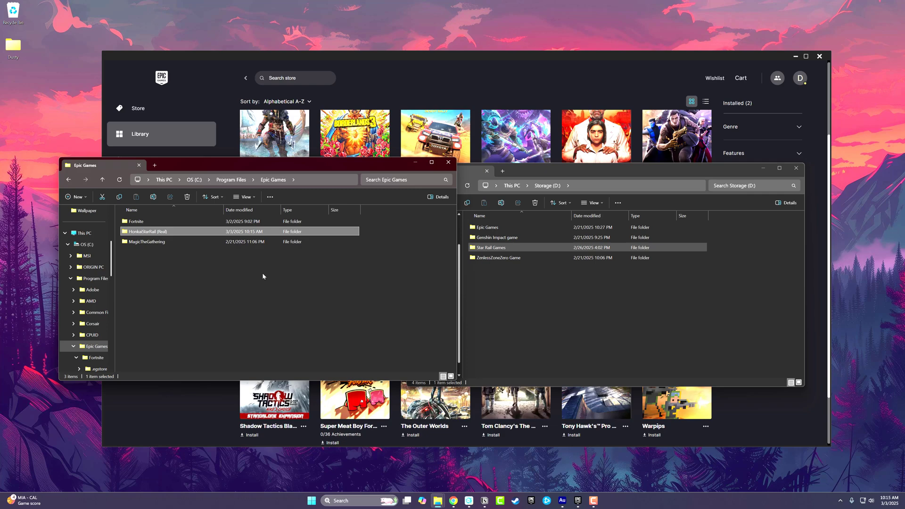
- Switch to the Epic Games Launcher and install Honkai: Star Rail in C:\Program Files\Epic Games
left_click(384, 86)
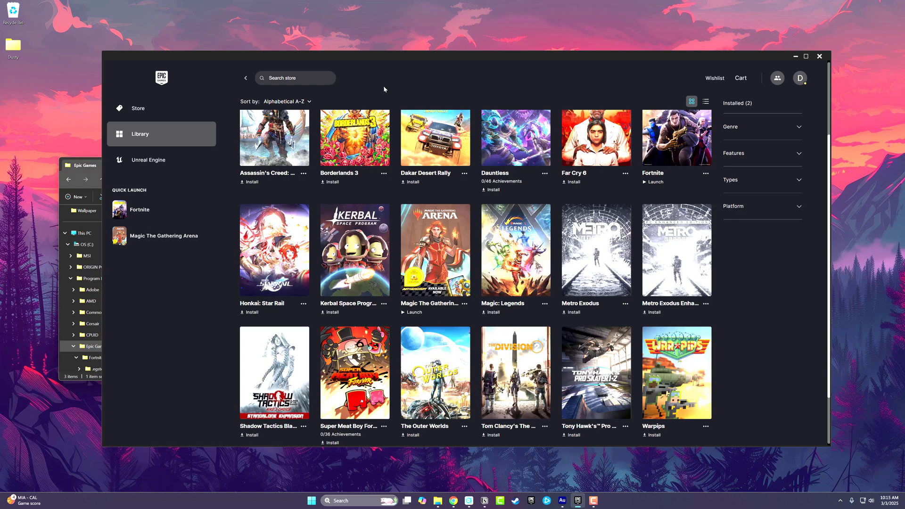
left_click(252, 313)
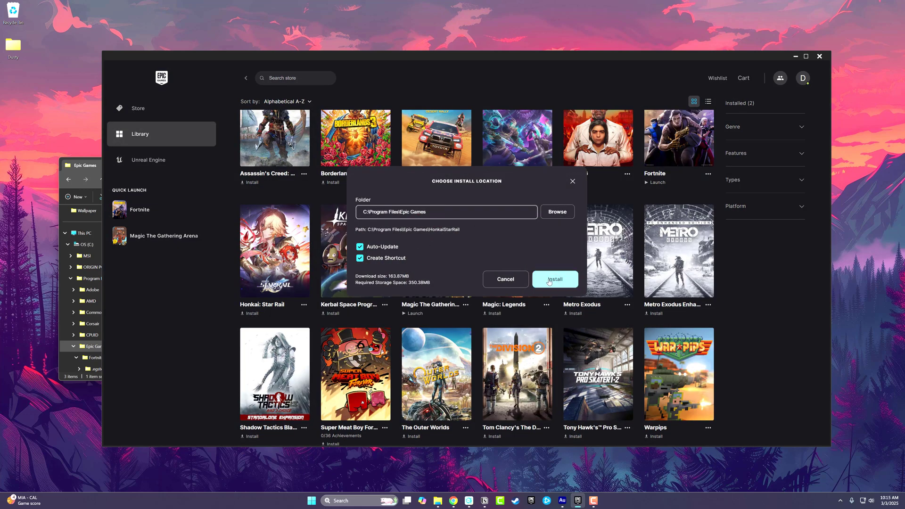
left_click(549, 281)
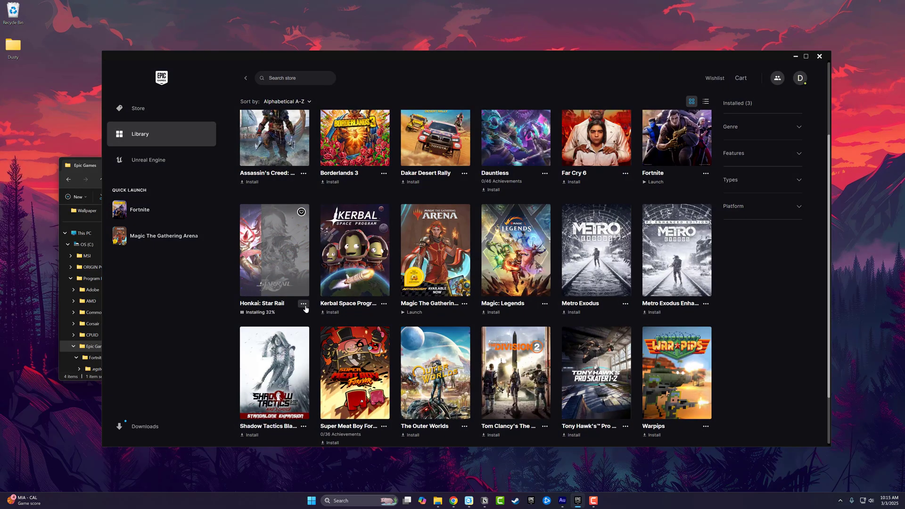
left_click(303, 304)
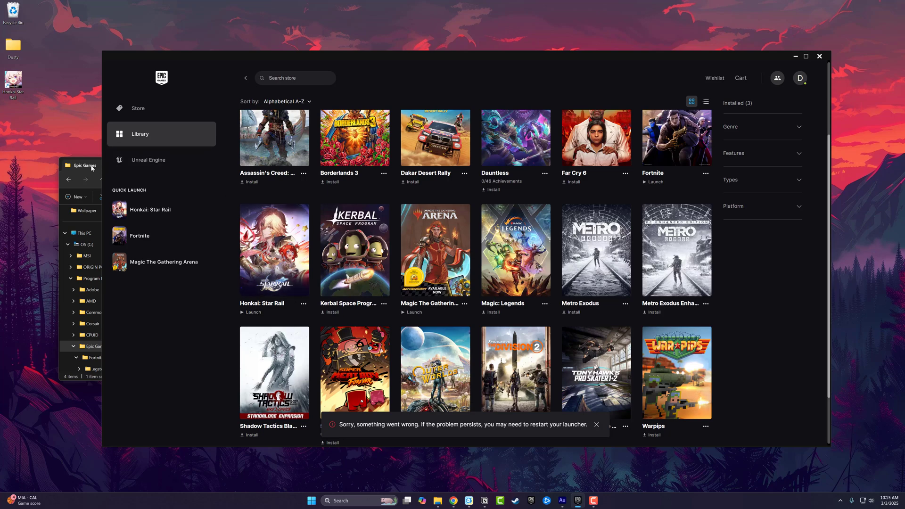
- Switch to File Explorer and delete the launcher-made HonkaiStarRail folder from C:\Program Files\Epic Games
key("alt+Tab")
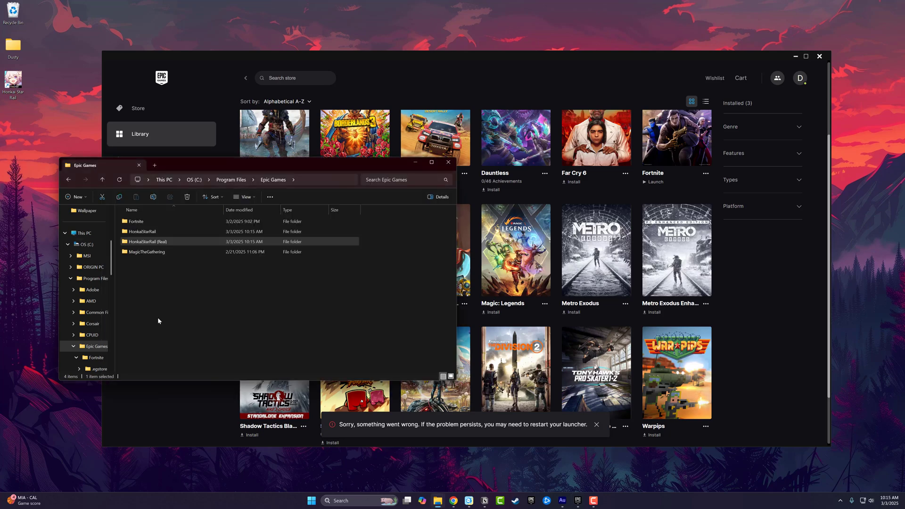
right_click(150, 233)
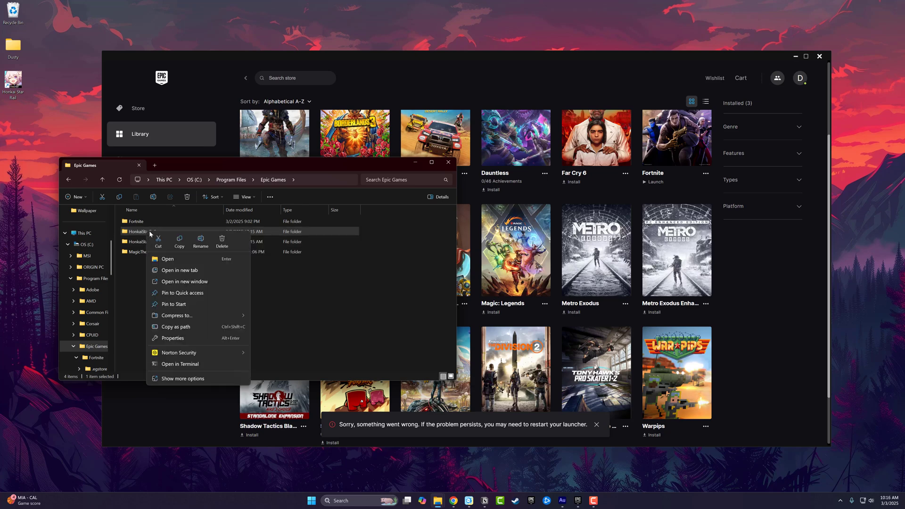
left_click(229, 241)
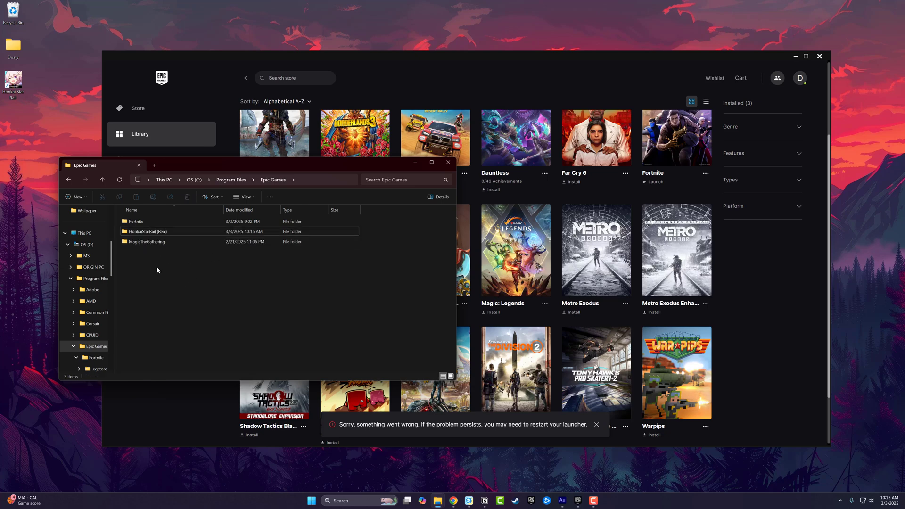
- Rename the HonkaiStarRail (Real) folder as HonkaiStarRail
right_click(157, 234)
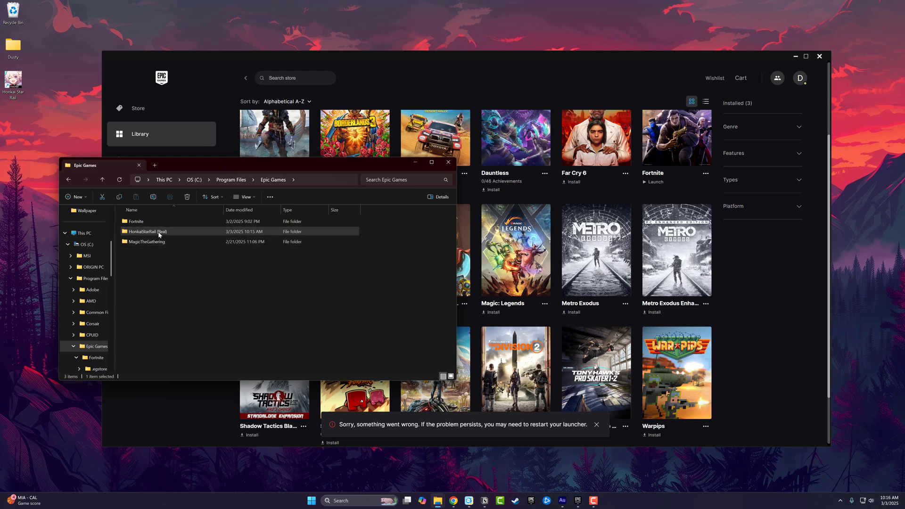
left_click(212, 243)
key("Right")
key("BackSpace")
key("BackSpace")
key("BackSpace")
key("BackSpace")
key("BackSpace")
key("BackSpace")
key("BackSpace")
key("Return")
left_click(175, 289)
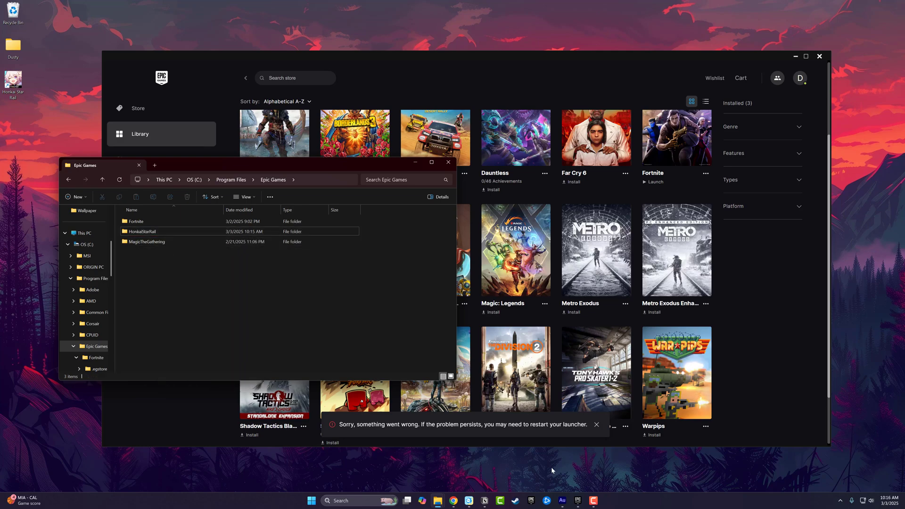
- Copy all contents of the Star Rail Games folder on D: into the HonkaiStarRail folder, granting administrator permission
mouse_move(438, 500)
left_click(432, 465)
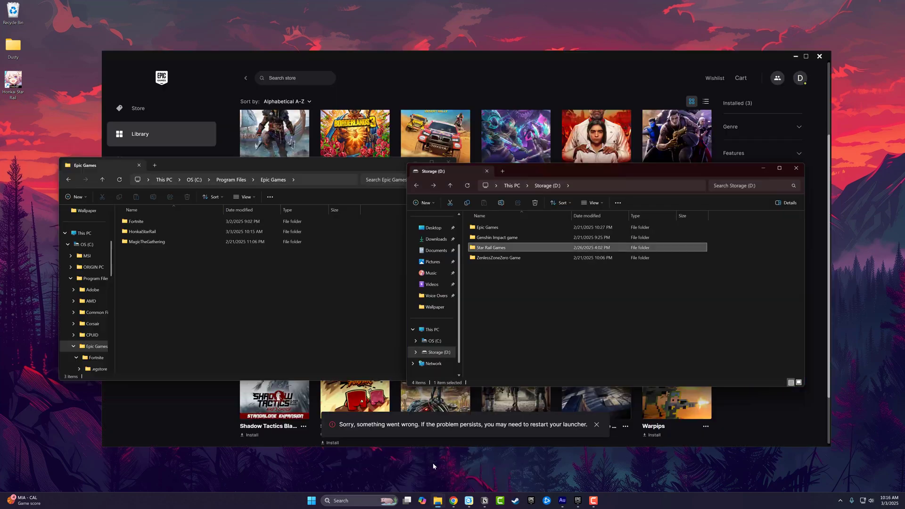
double_click(493, 248)
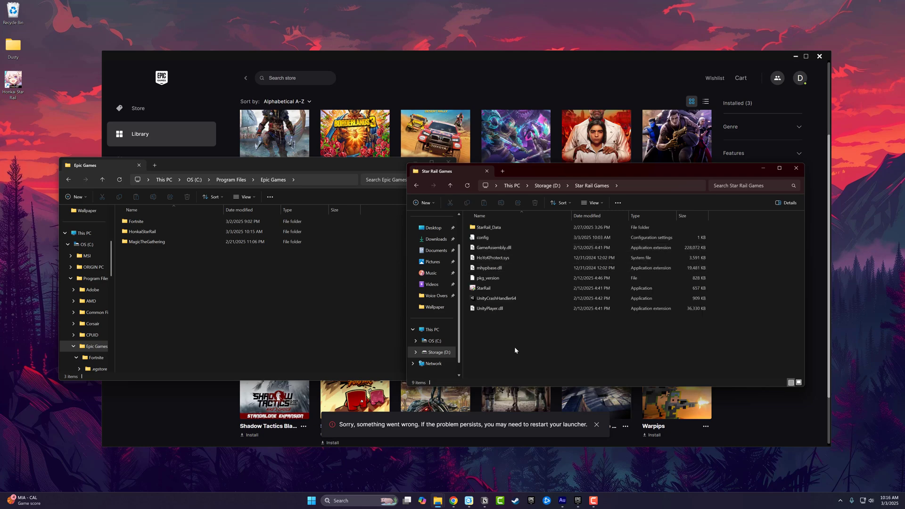
left_click_drag(519, 338, 150, 233)
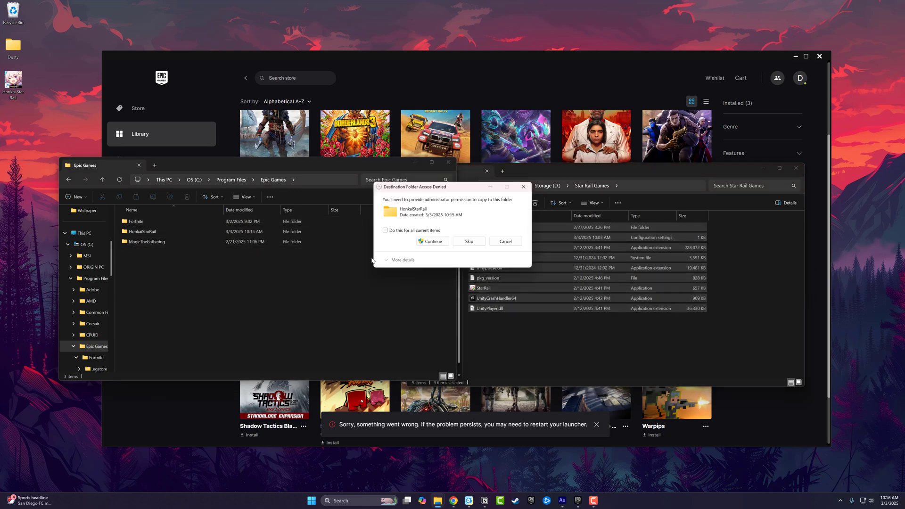
left_click(432, 244)
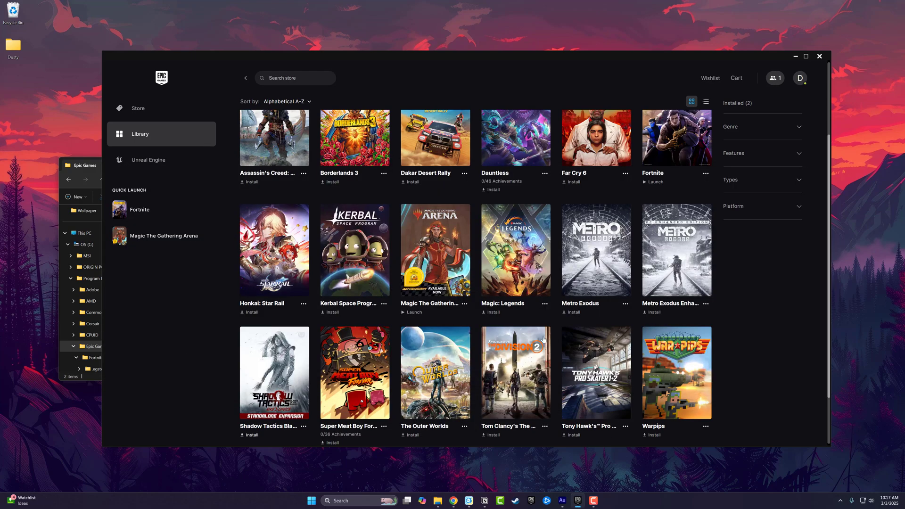
- Start installing Honkai: Star Rail again from the launcher library into C:\Program Files\Epic Games
left_click(250, 312)
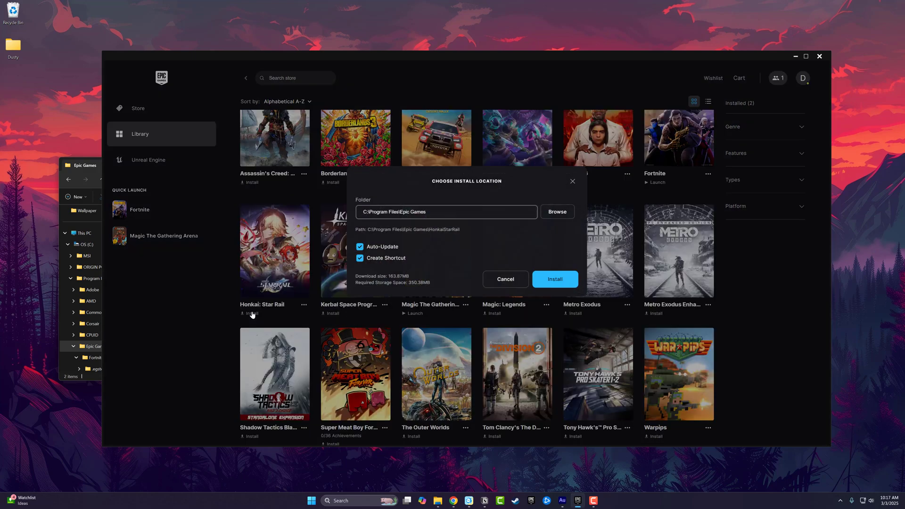
left_click(548, 280)
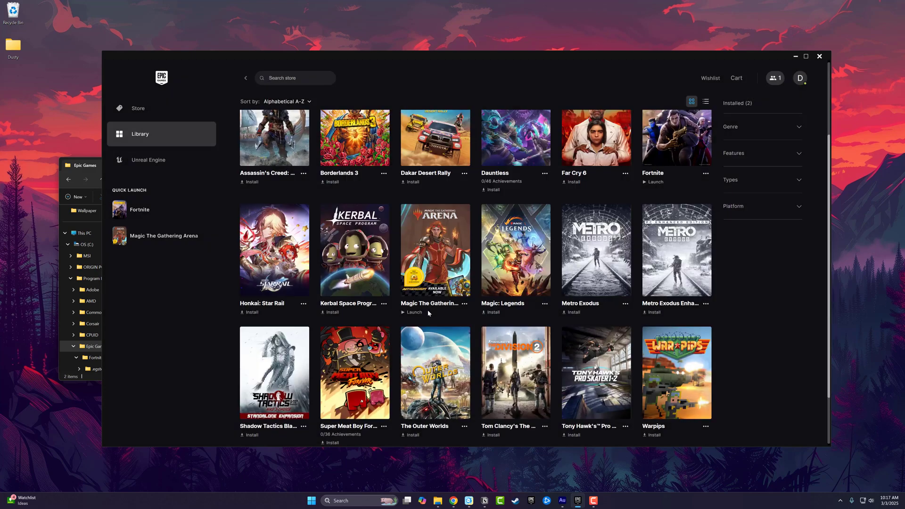